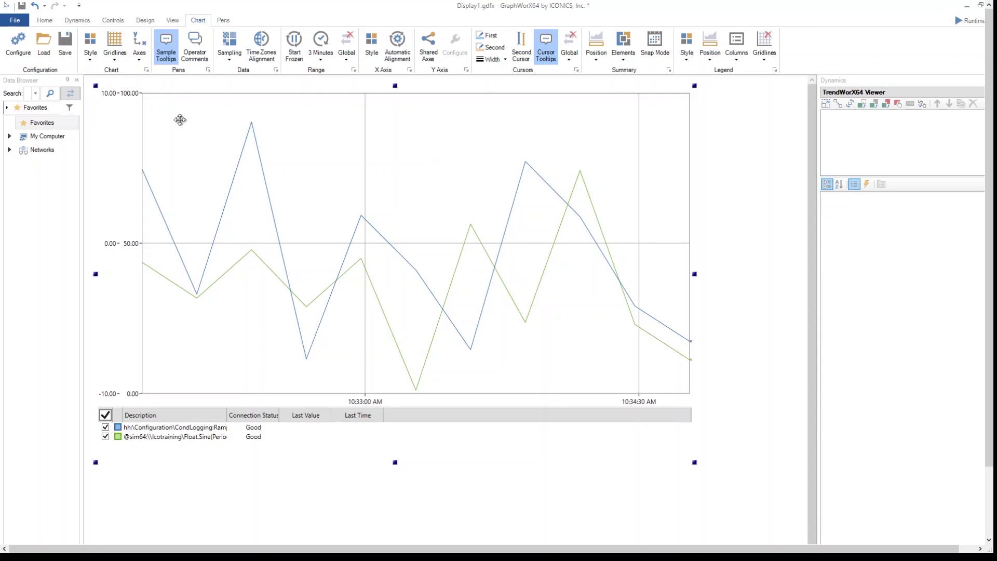
# Show the Controls ribbon's insertable controls beside the TrendWorX64 trend chart in Display1.
pyautogui.click(114, 20)
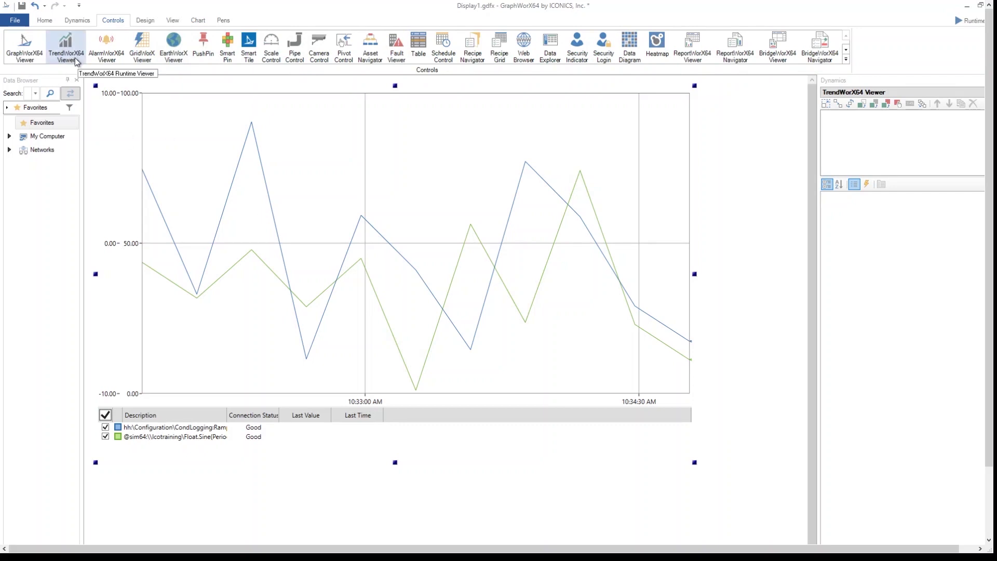
# Open the trend chart's Configure your Control dialog and select the first pen, sourced from CondLogging:Ramp.
pyautogui.doubleClick(420, 196)
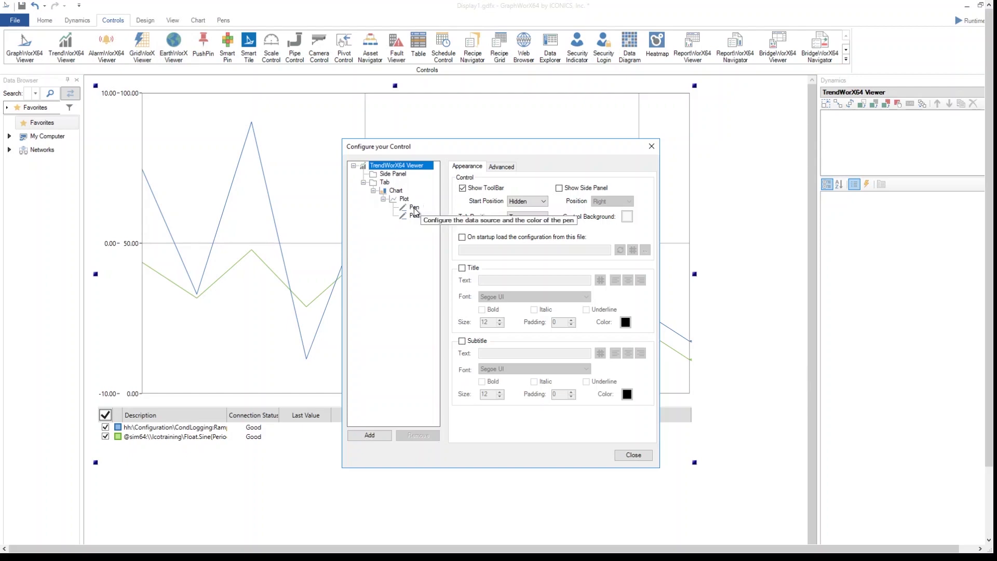
pyautogui.click(414, 207)
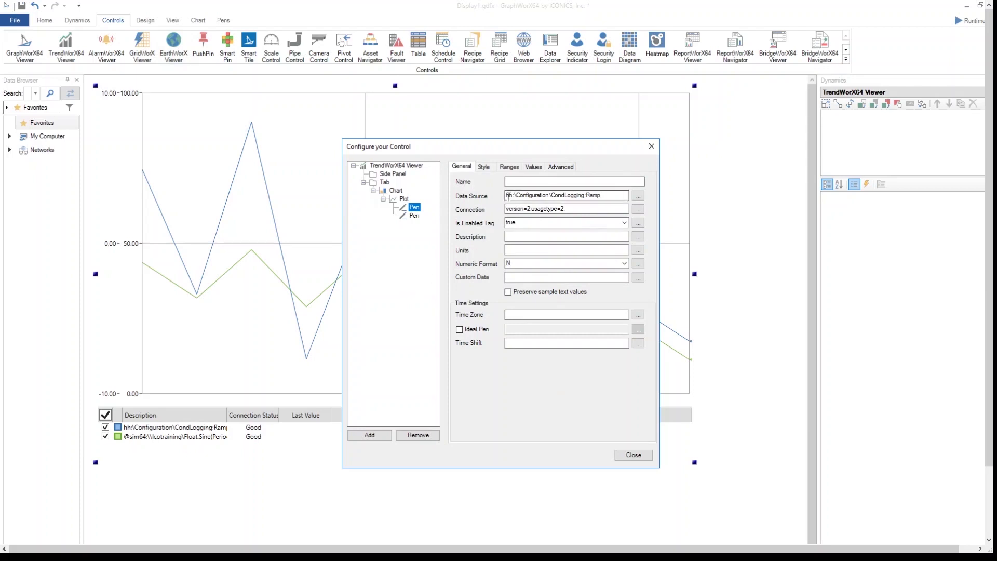
# Inspect the Plot's type and Add > Pen options without adding, then browse the first pen's data source.
pyautogui.click(405, 199)
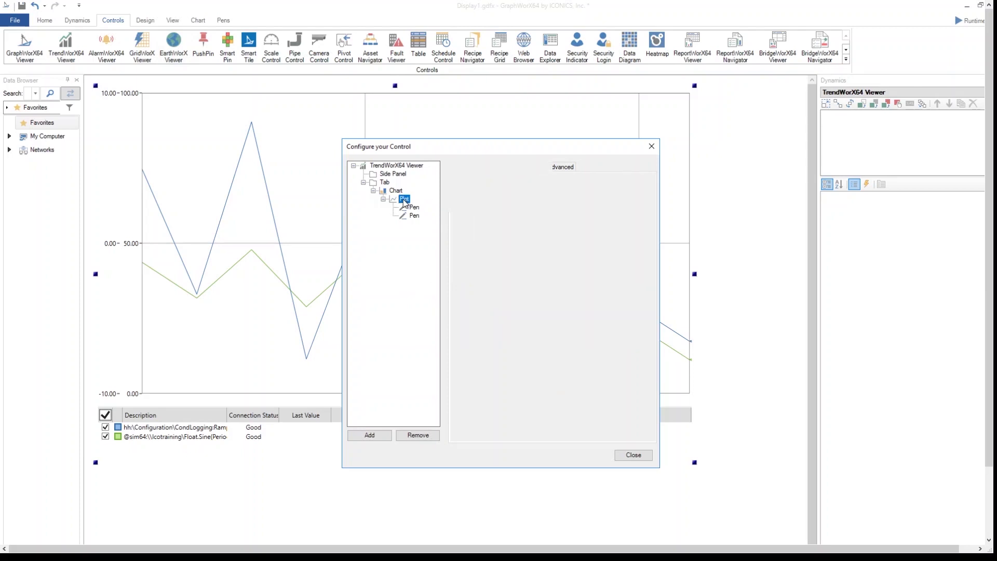
pyautogui.rightClick(404, 202)
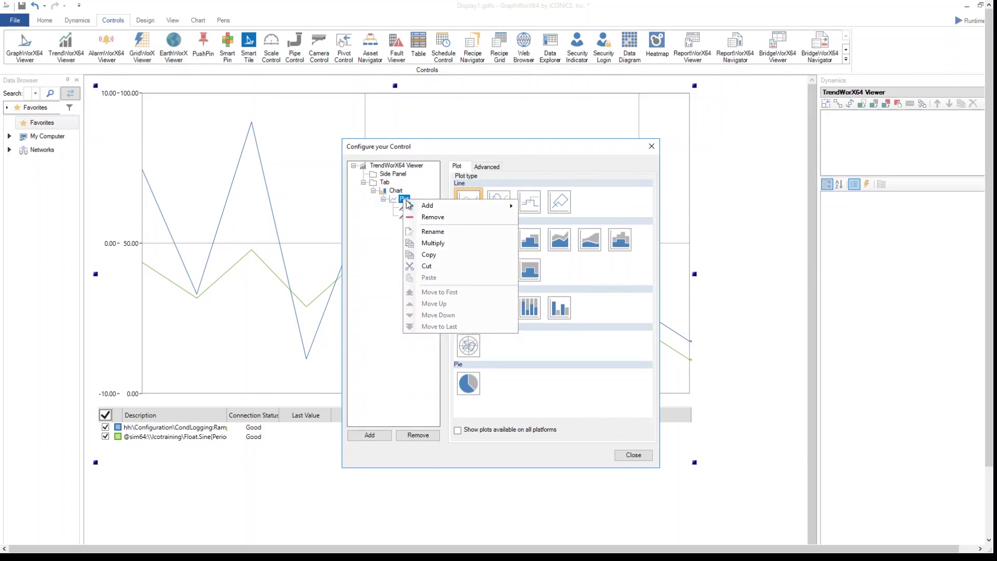
pyautogui.moveTo(422, 207)
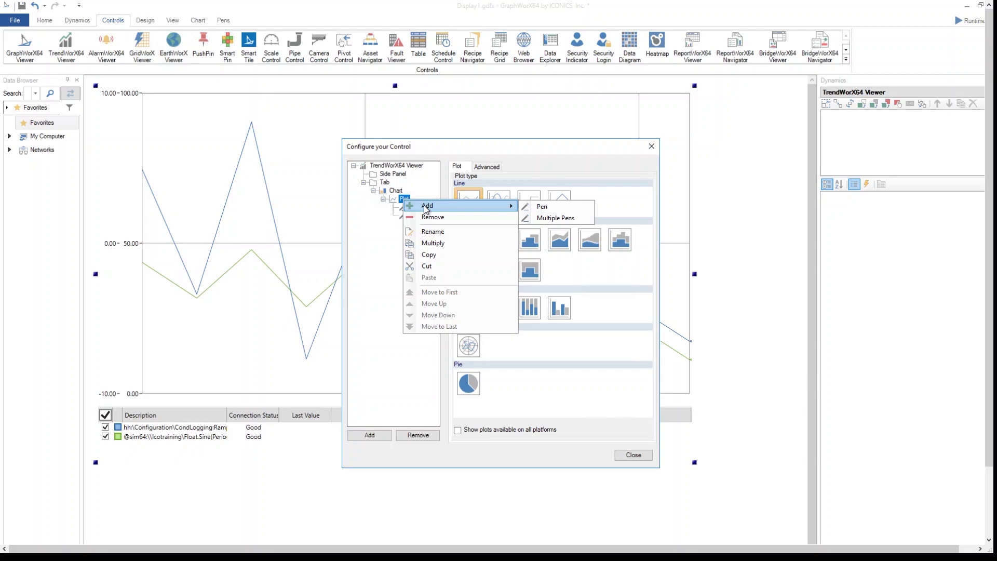
pyautogui.click(367, 265)
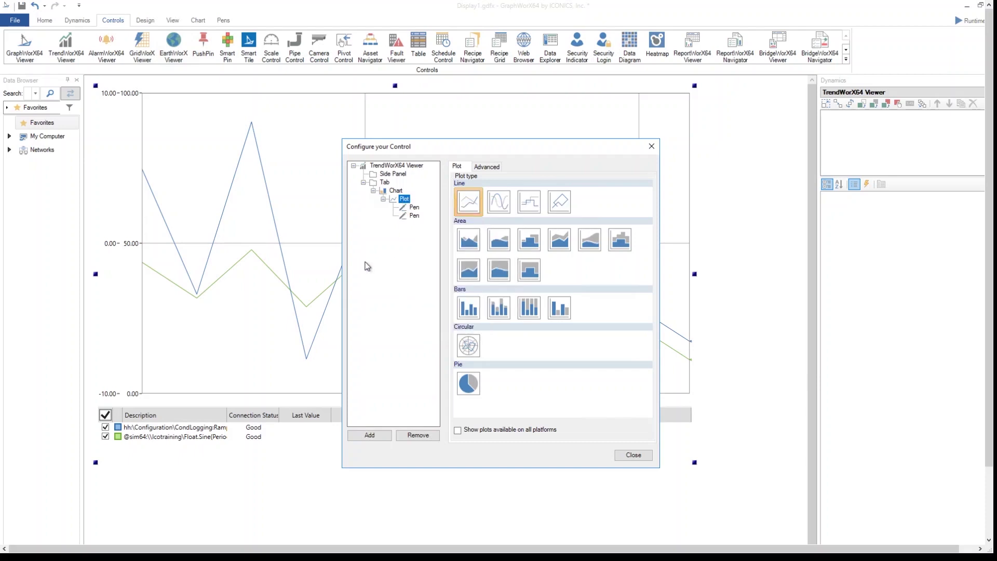
pyautogui.click(414, 207)
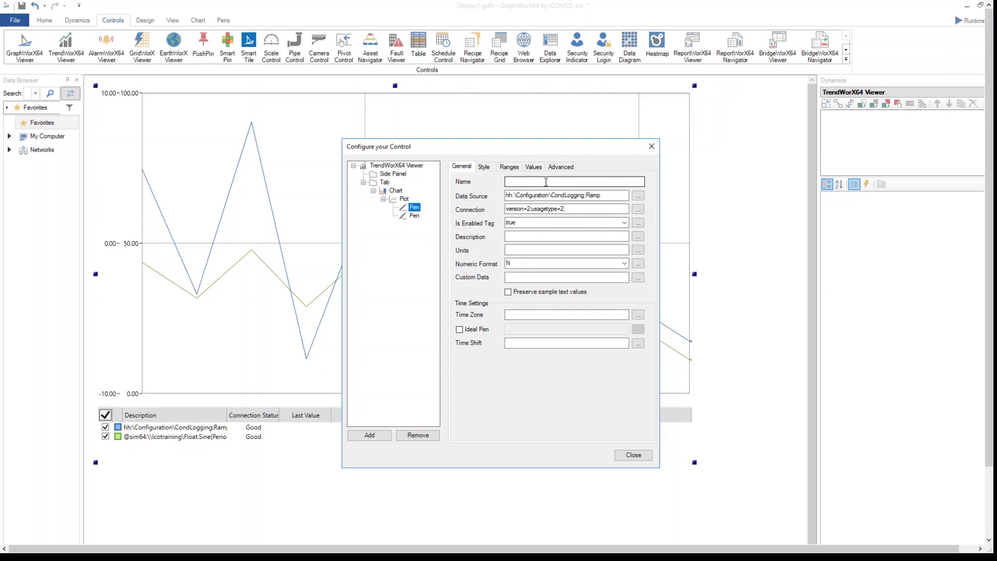
pyautogui.click(637, 197)
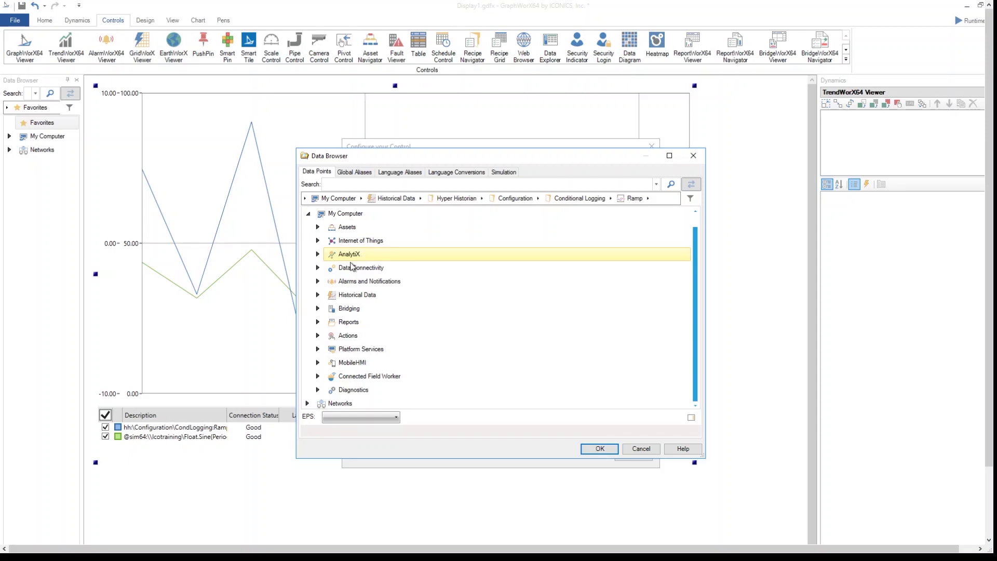
# Expand Data Connectivity and Historical Data down to Hyper Historian's Conditional Logging configuration.
pyautogui.click(318, 268)
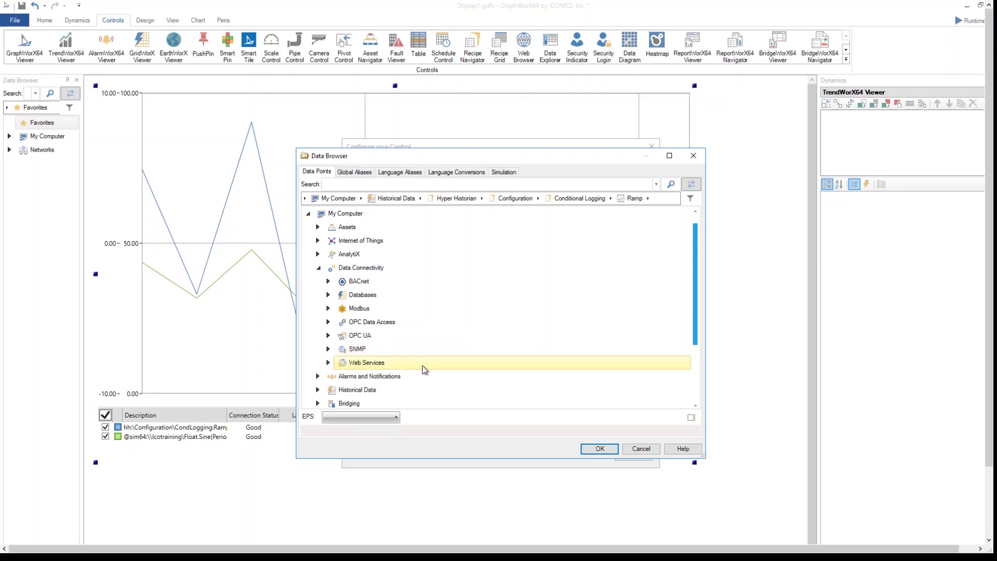
pyautogui.scroll(-2, 423, 366)
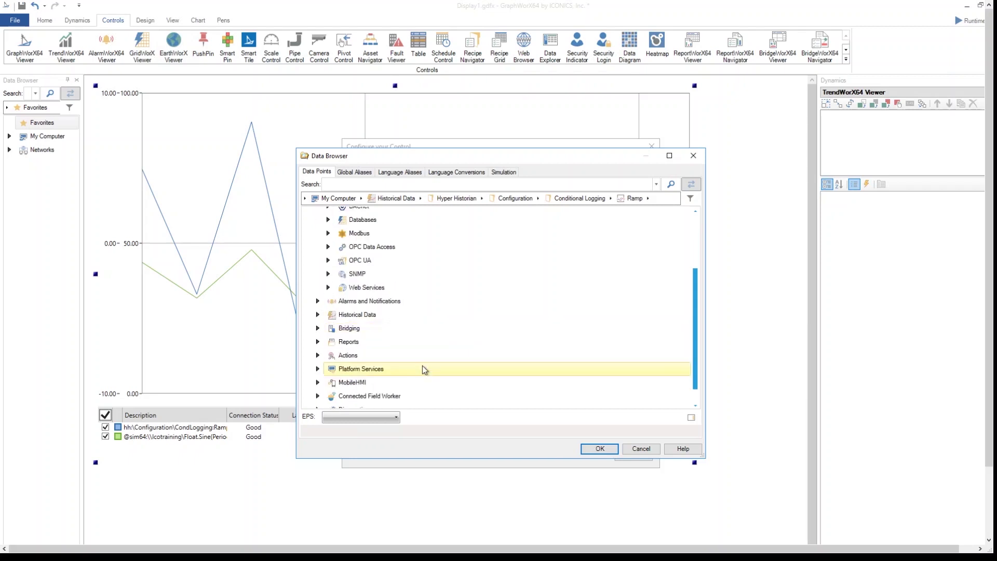
pyautogui.click(319, 315)
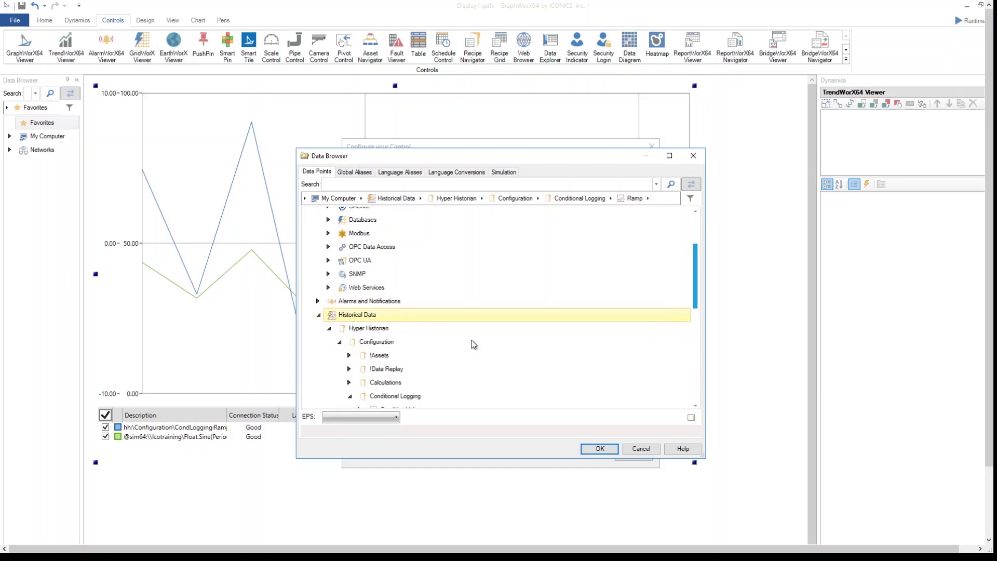
# Collapse Hyper Historian, expand OPC Data Access to view the Float simulation tags, then cancel the browser.
pyautogui.scroll(-2, 472, 346)
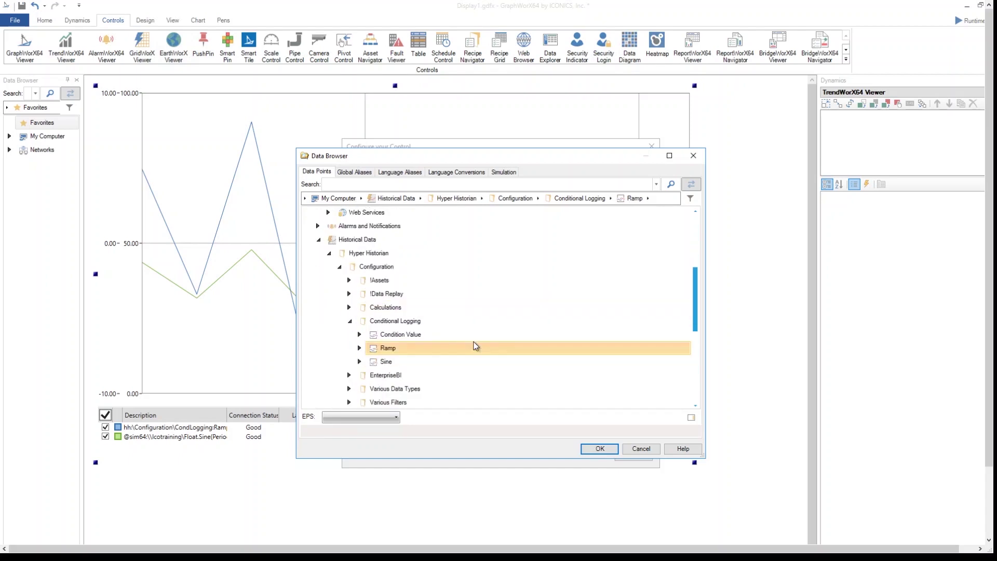
pyautogui.click(331, 255)
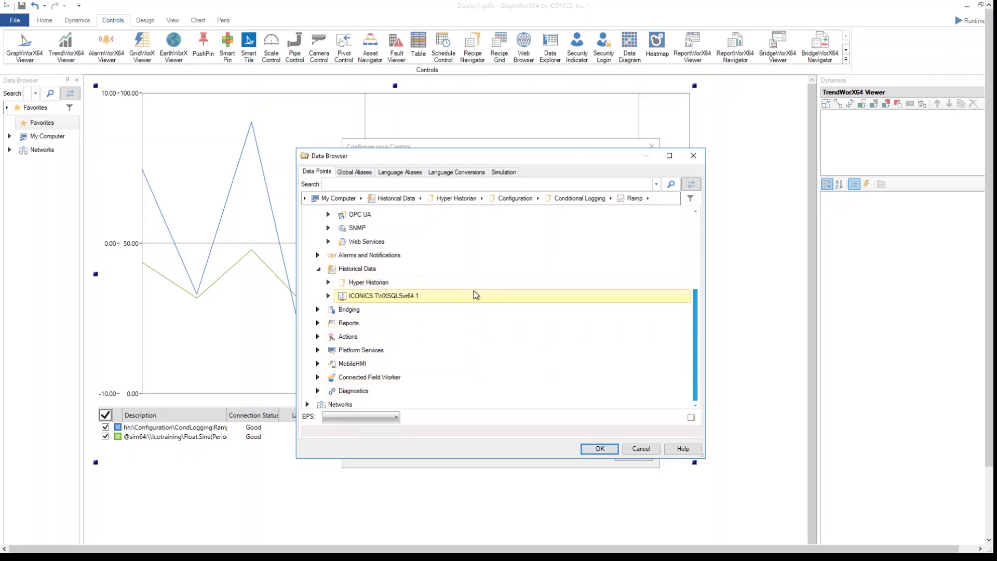
pyautogui.scroll(3, 476, 295)
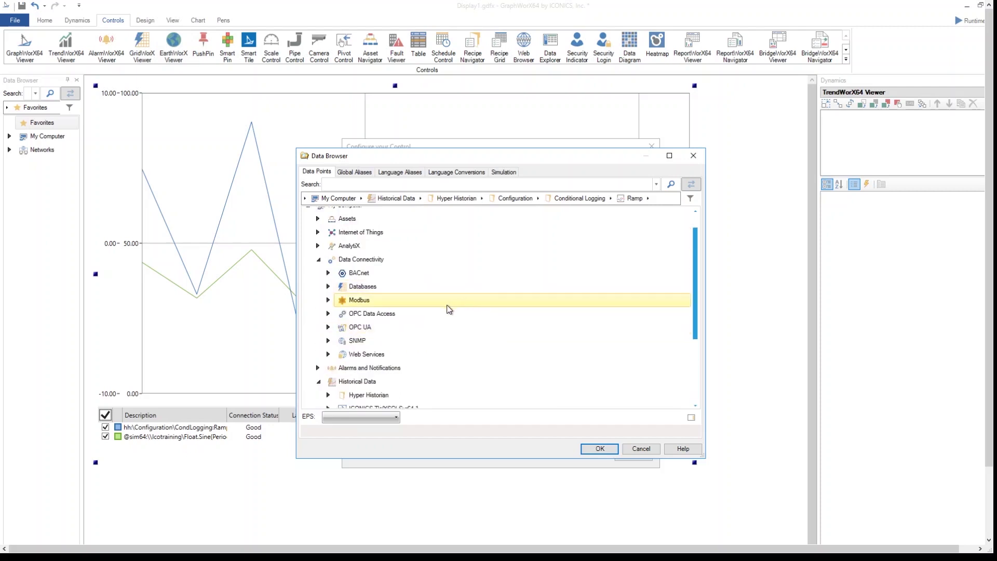
pyautogui.click(329, 315)
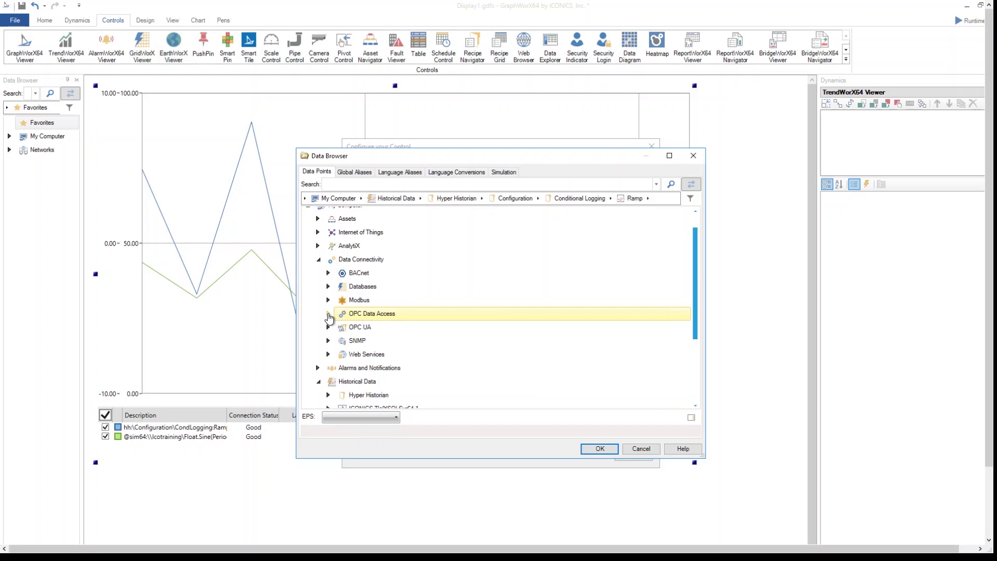
pyautogui.scroll(-3, 511, 316)
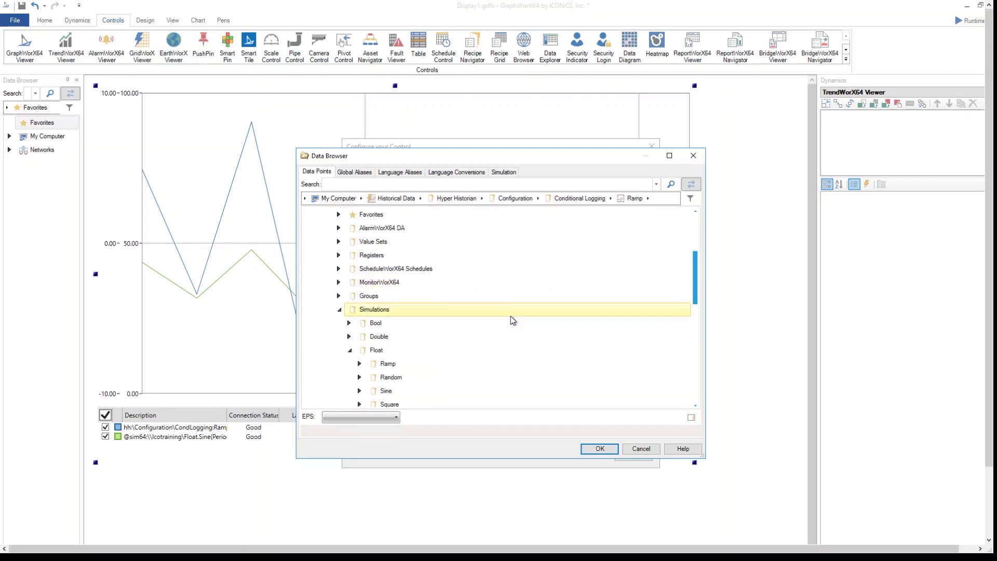
pyautogui.scroll(-1, 510, 316)
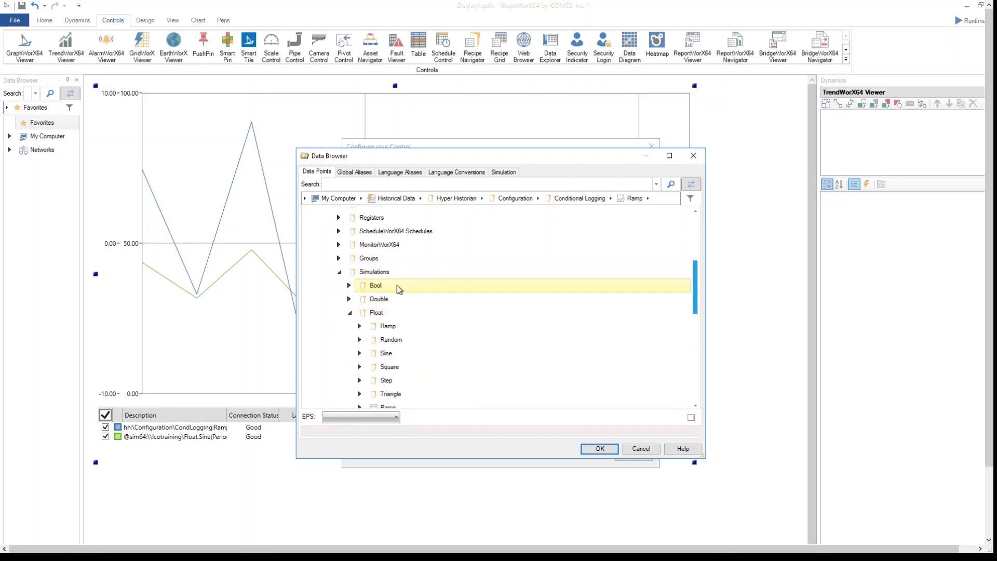
pyautogui.scroll(-1, 452, 330)
pyautogui.scroll(-1, 444, 331)
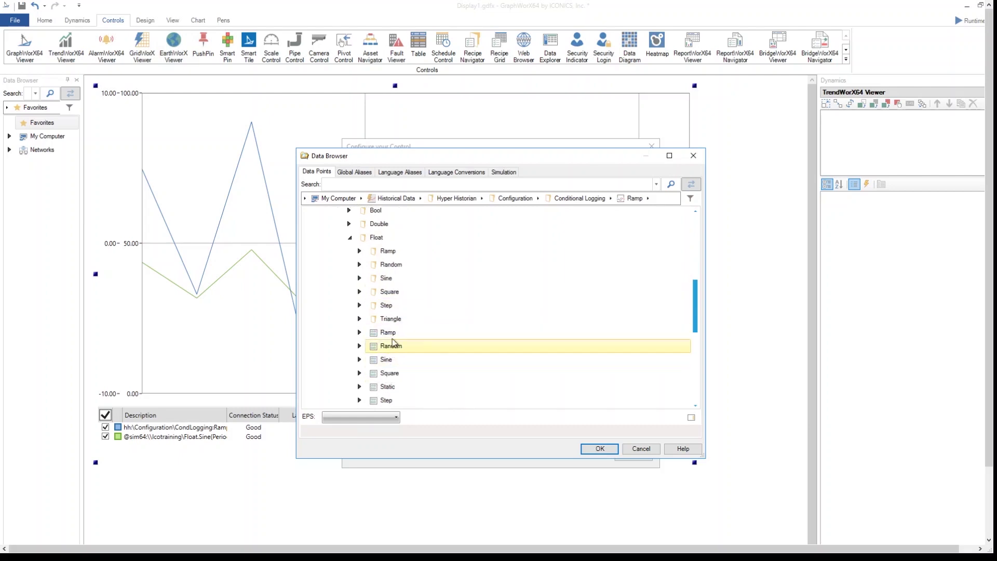
pyautogui.click(643, 449)
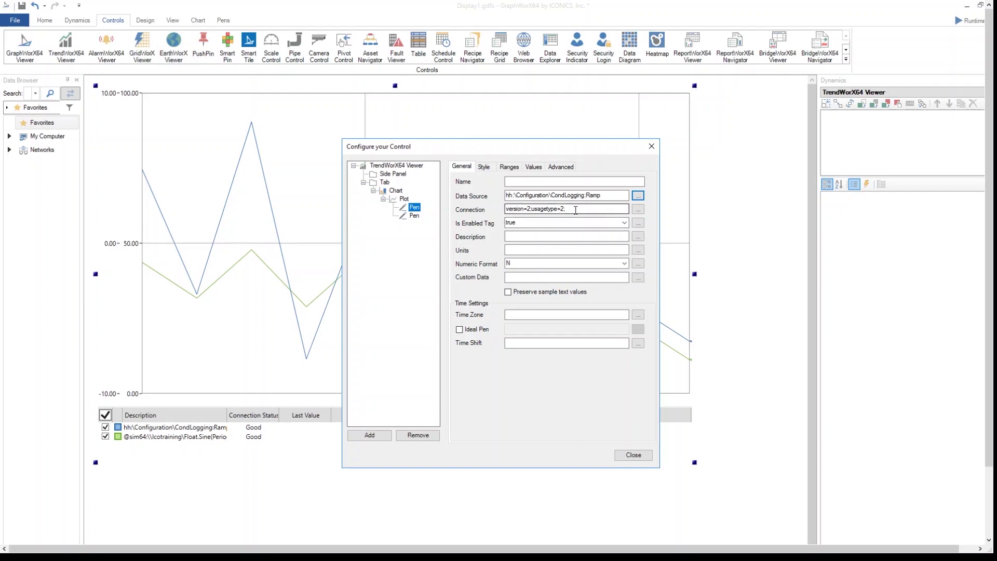
# List the pen connection's Autodetect, Configure and Browse options, leaving it at version=2;usagetype=2;.
pyautogui.click(639, 209)
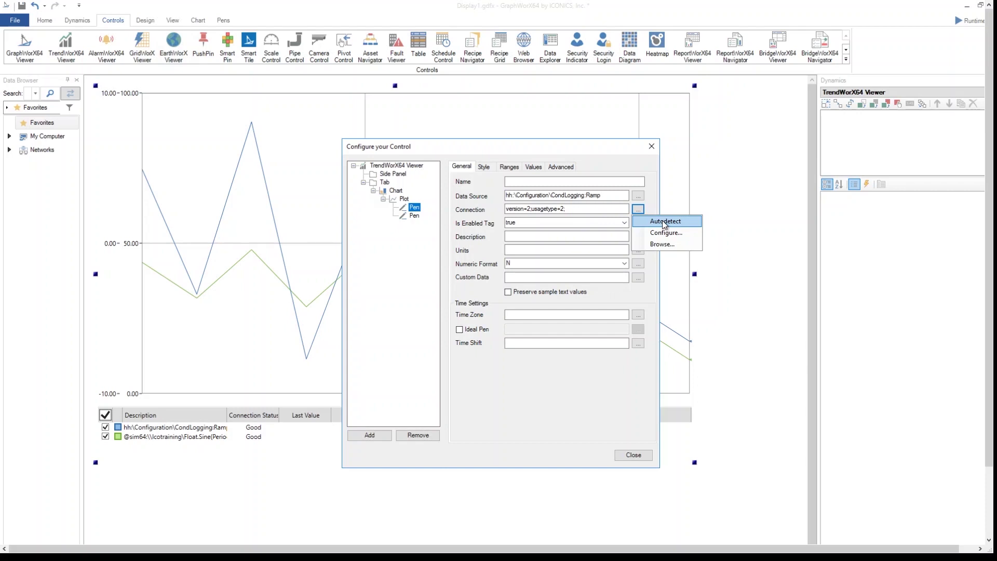
# Review the pen's HDA connection with the Interpolative filter, then close it unchanged.
pyautogui.click(656, 232)
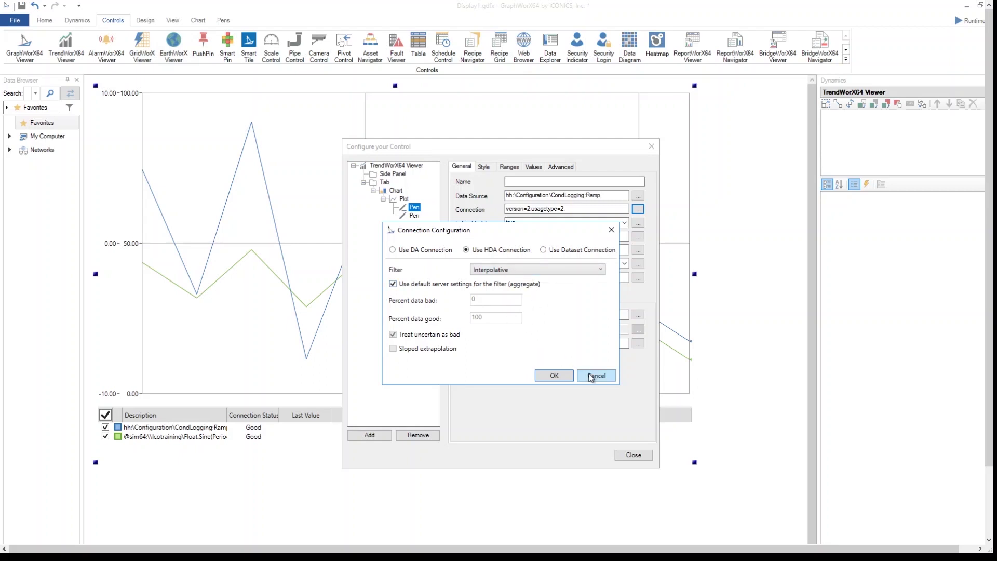
pyautogui.click(591, 376)
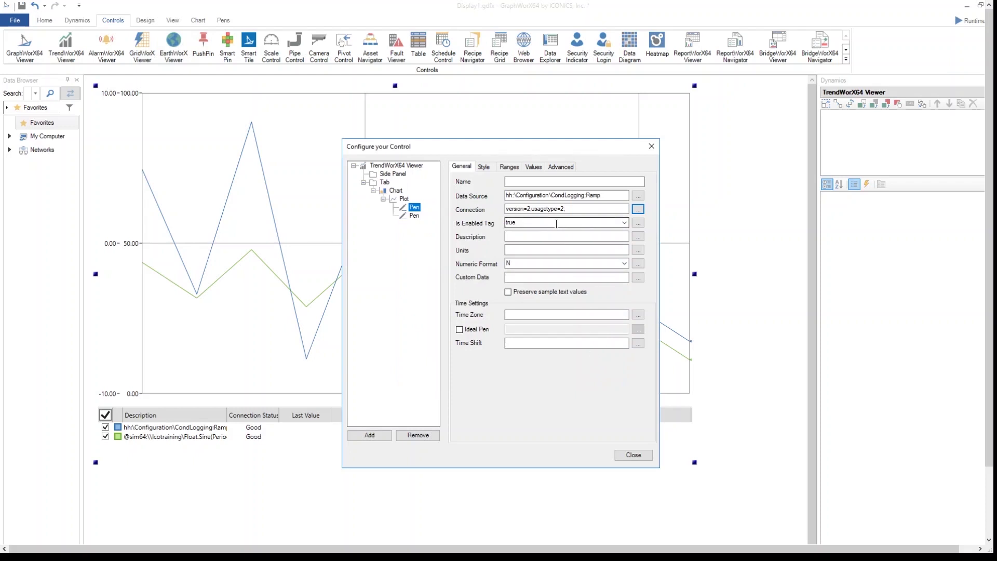
pyautogui.click(557, 224)
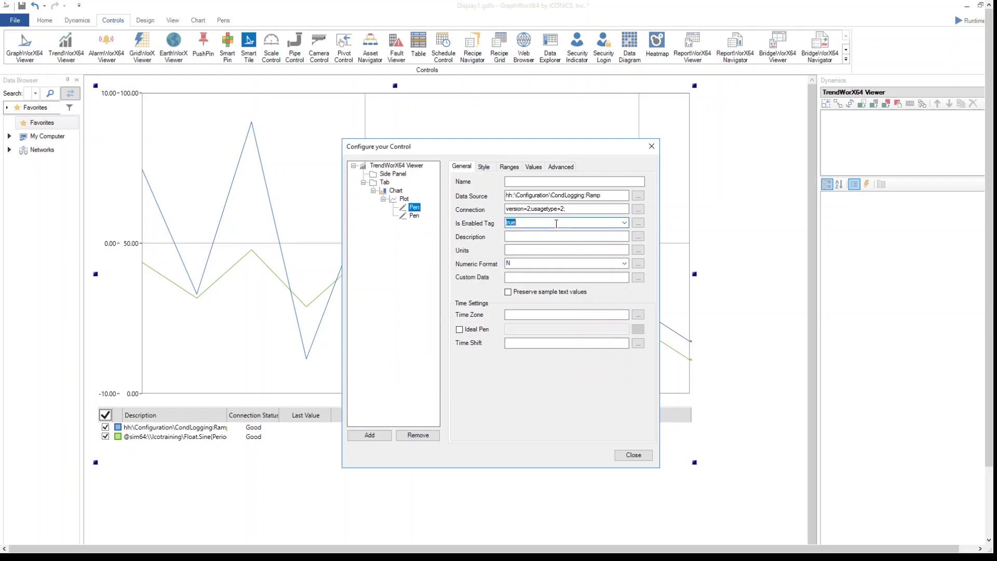
pyautogui.click(625, 223)
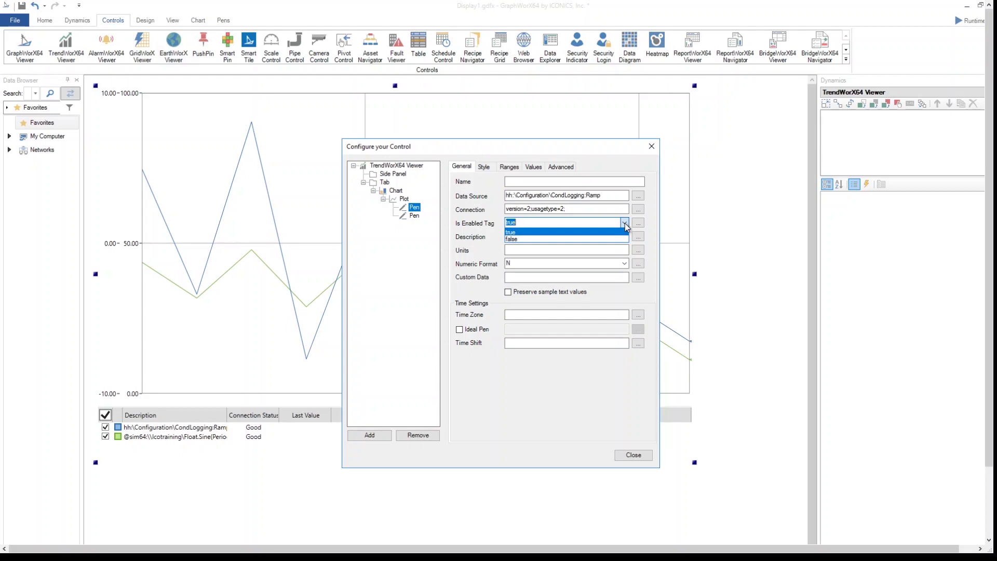
pyautogui.click(625, 223)
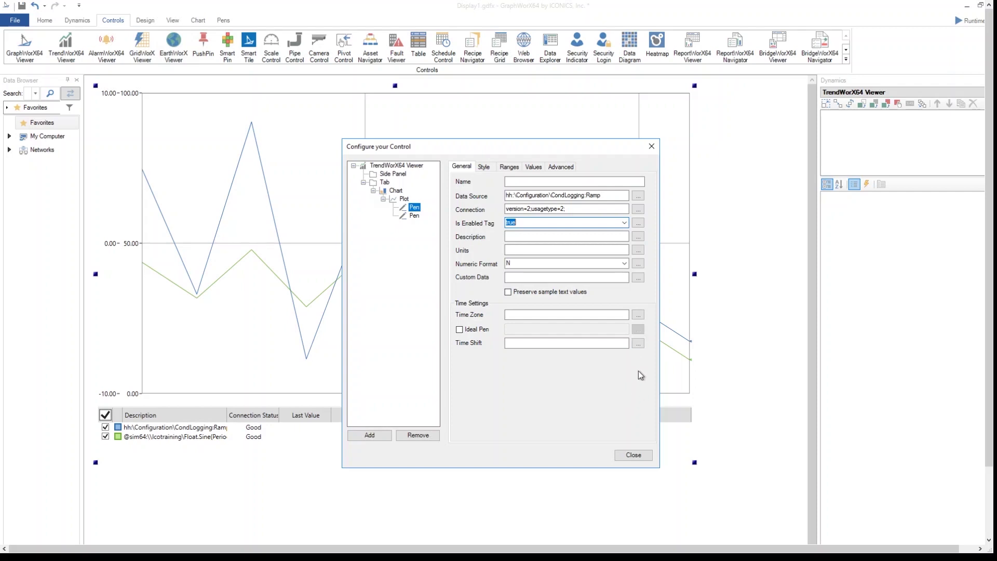
pyautogui.click(638, 343)
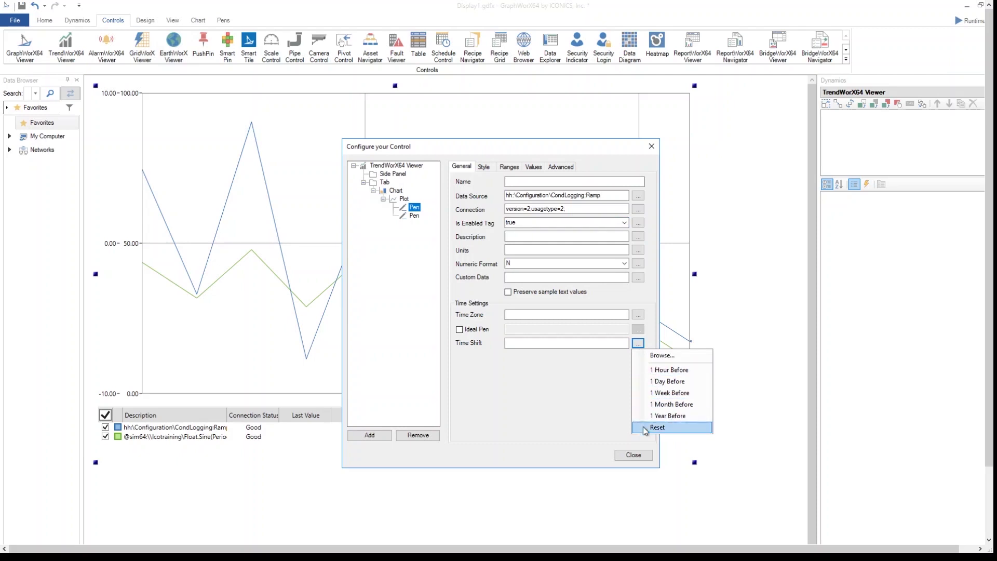
pyautogui.click(660, 355)
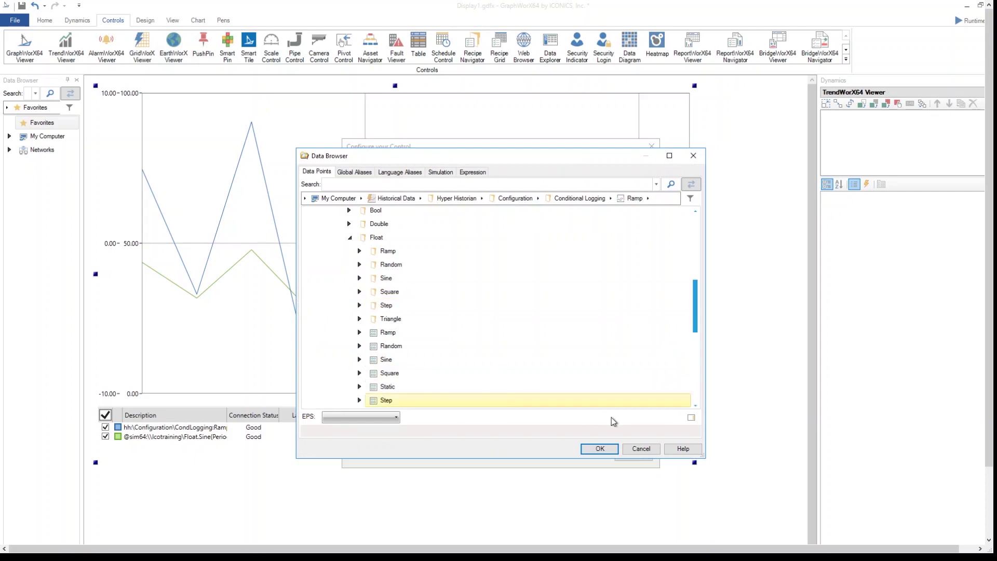
pyautogui.click(637, 449)
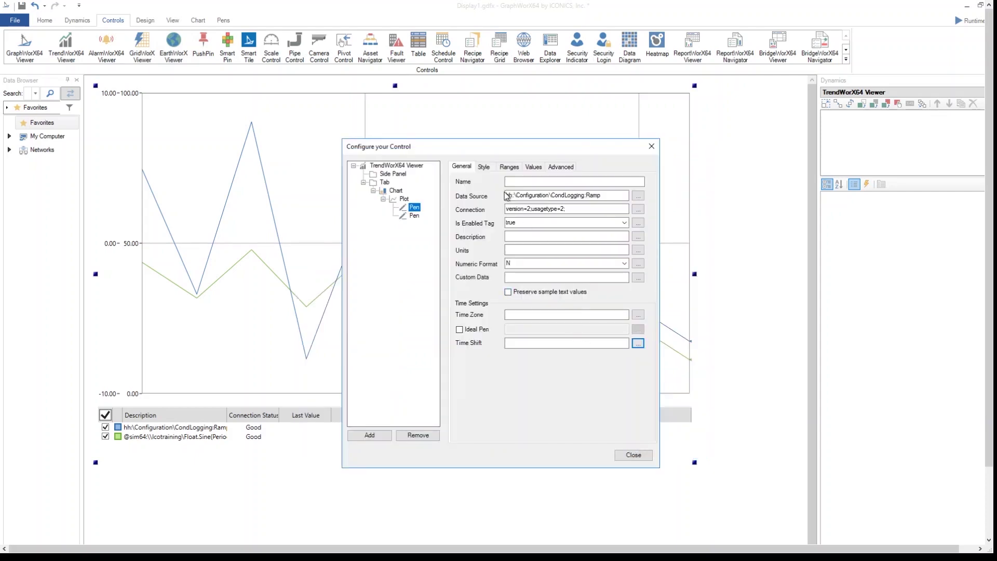
# Display the first pen's Style settings: opacity 100, solid stroke width 1, no markers.
pyautogui.click(486, 168)
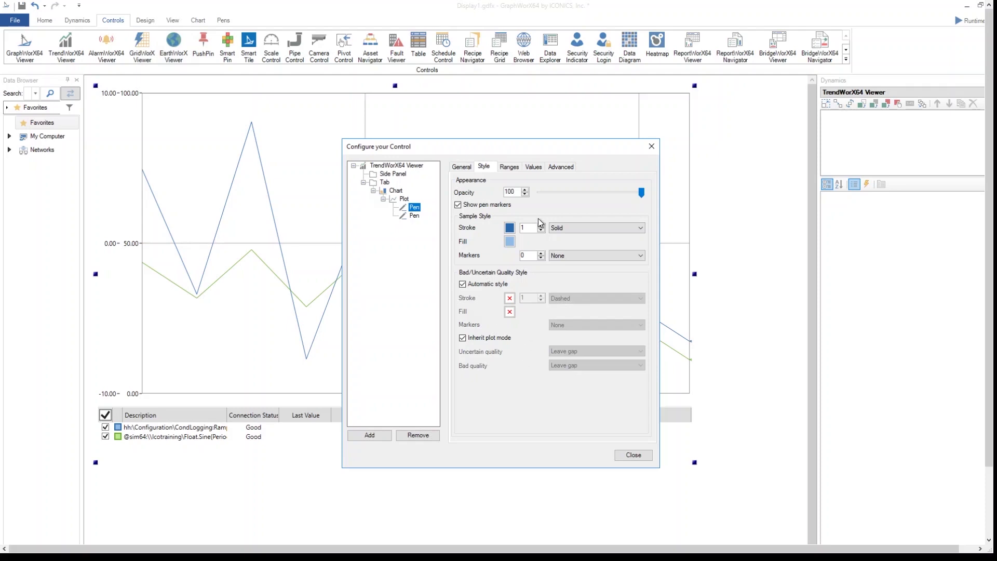
# Check the pen's Ranges settings, then its Values tab with limits off and Second totalizer units.
pyautogui.click(510, 168)
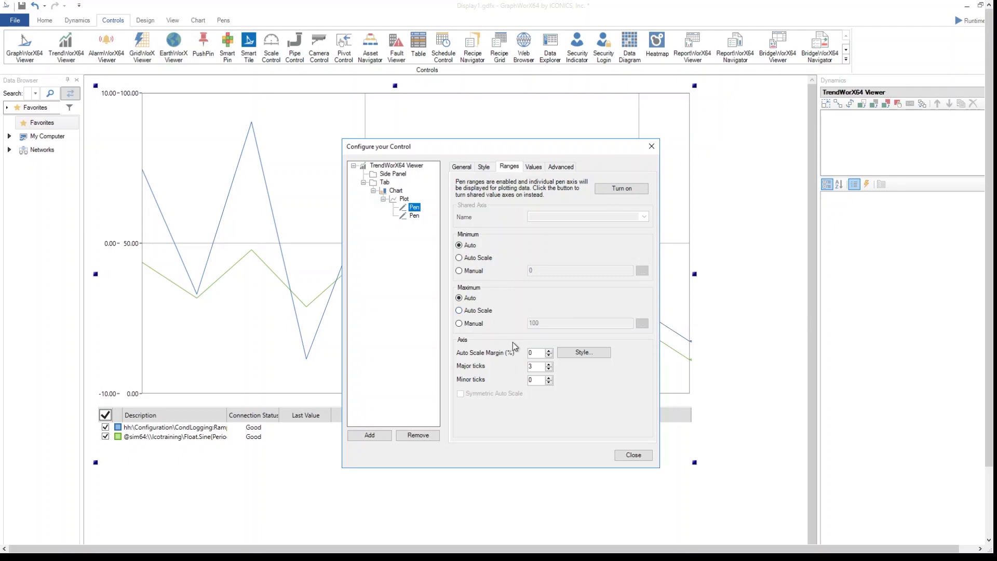
pyautogui.click(534, 168)
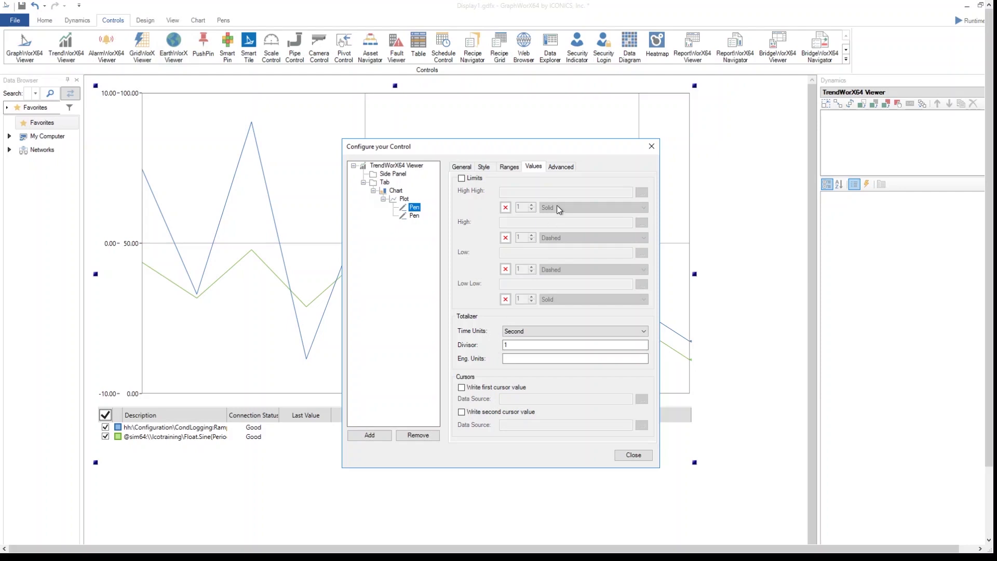
# Show the pen's Advanced property list with stroke 39, 106, 173 and thickness 1.
pyautogui.click(565, 169)
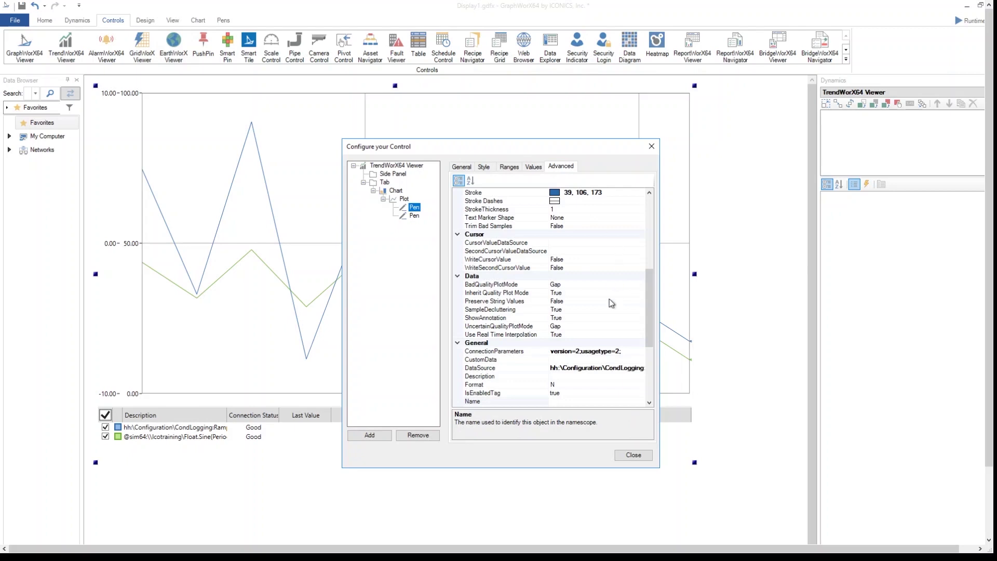